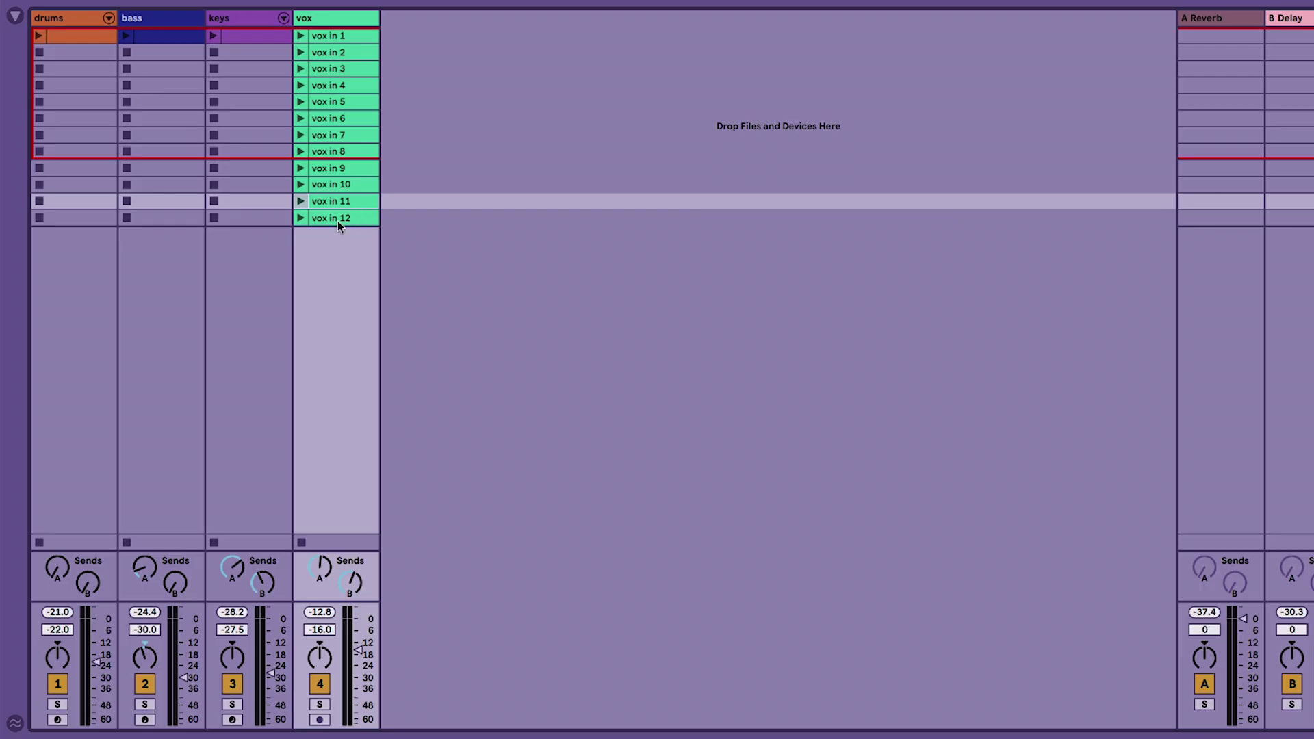
- Set all twelve vox clips to follow action Other, unlinked, with a one-beat follow time
{"action": "double_click", "coordinate": [337, 220]}
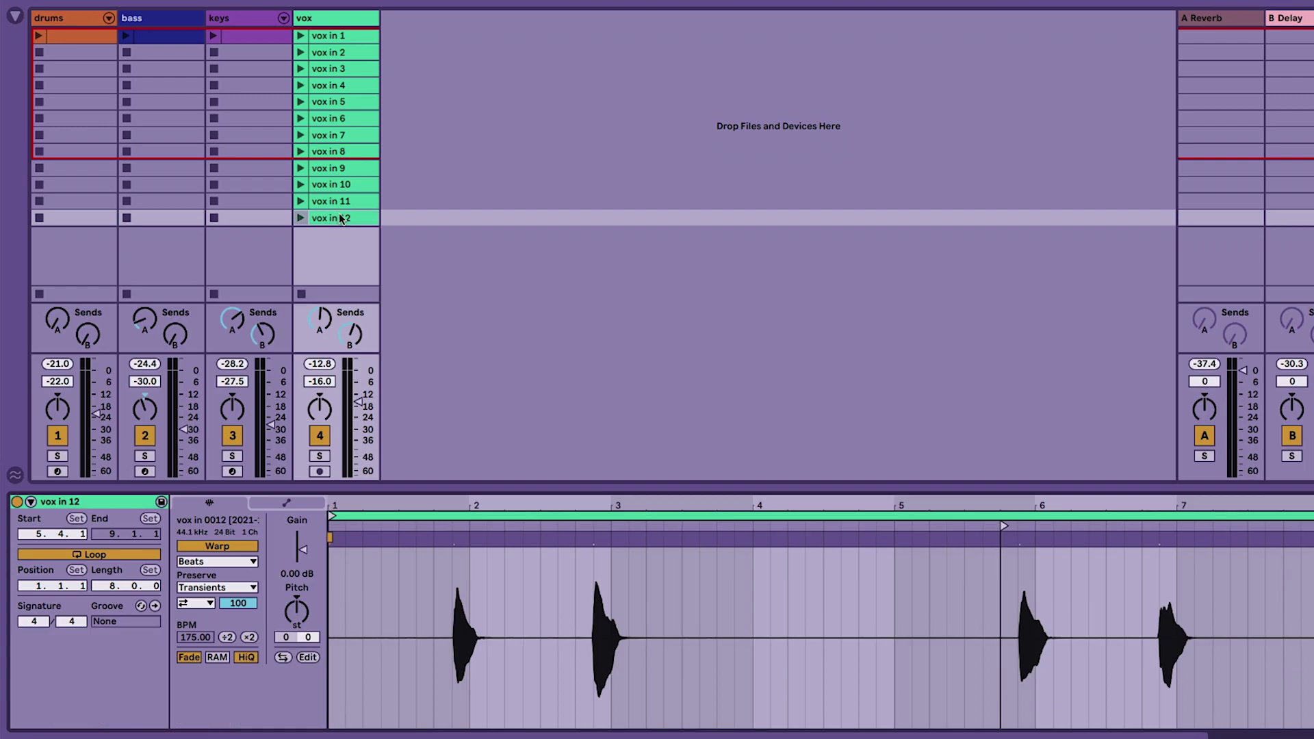
{"action": "left_click", "coordinate": [331, 37], "text": "shift"}
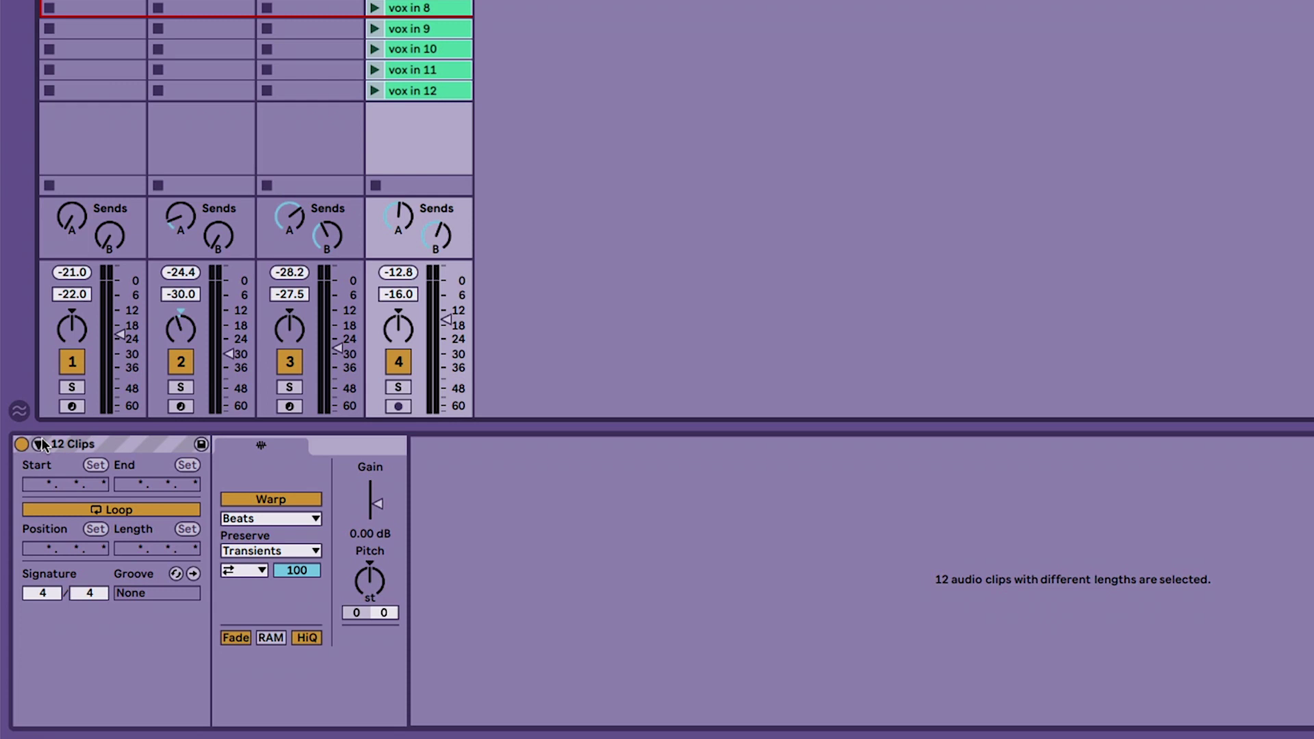
{"action": "left_click", "coordinate": [30, 501]}
{"action": "left_click", "coordinate": [370, 465]}
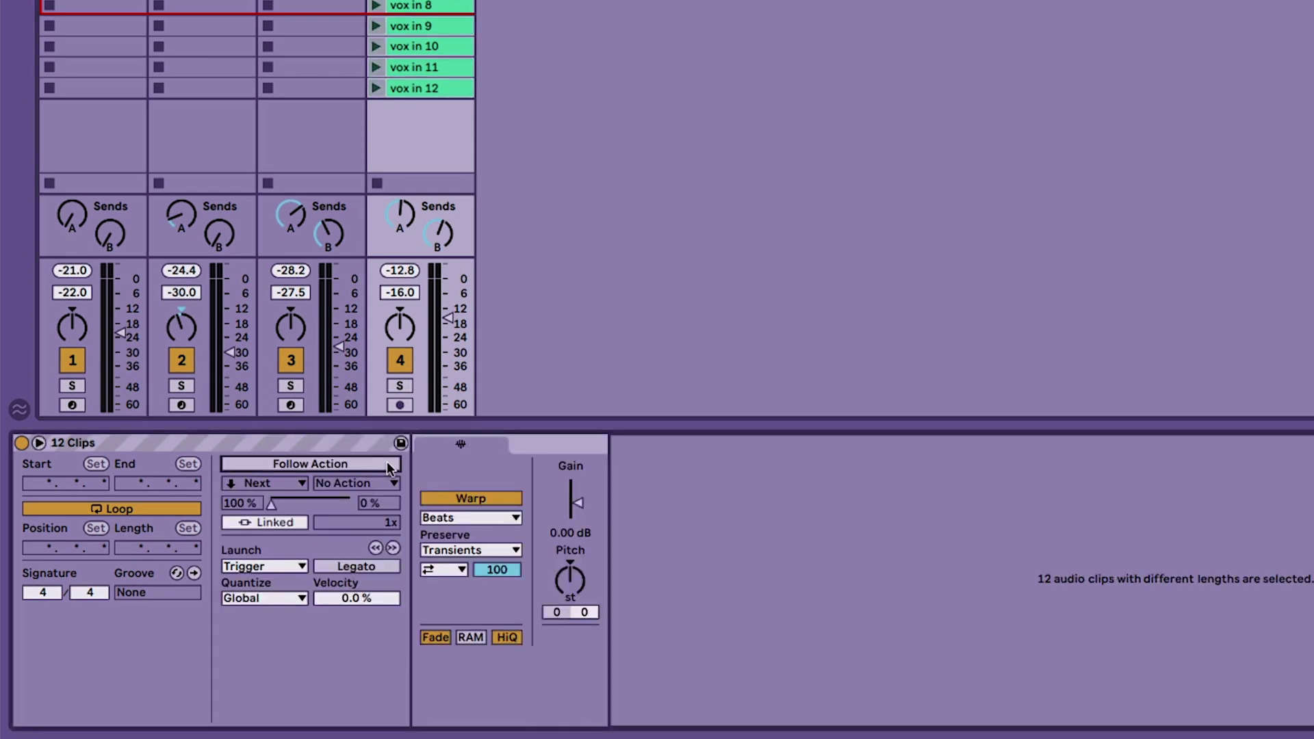
{"action": "left_click", "coordinate": [273, 484]}
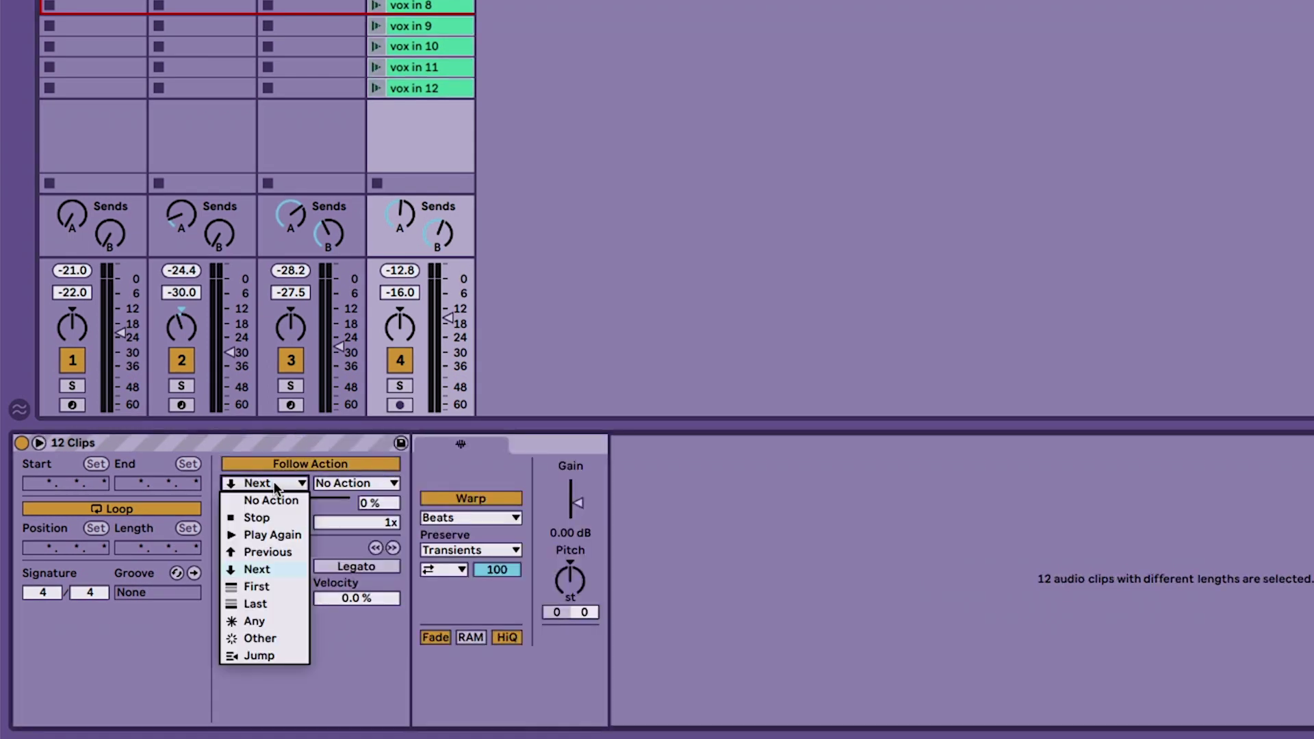
{"action": "left_click", "coordinate": [274, 639]}
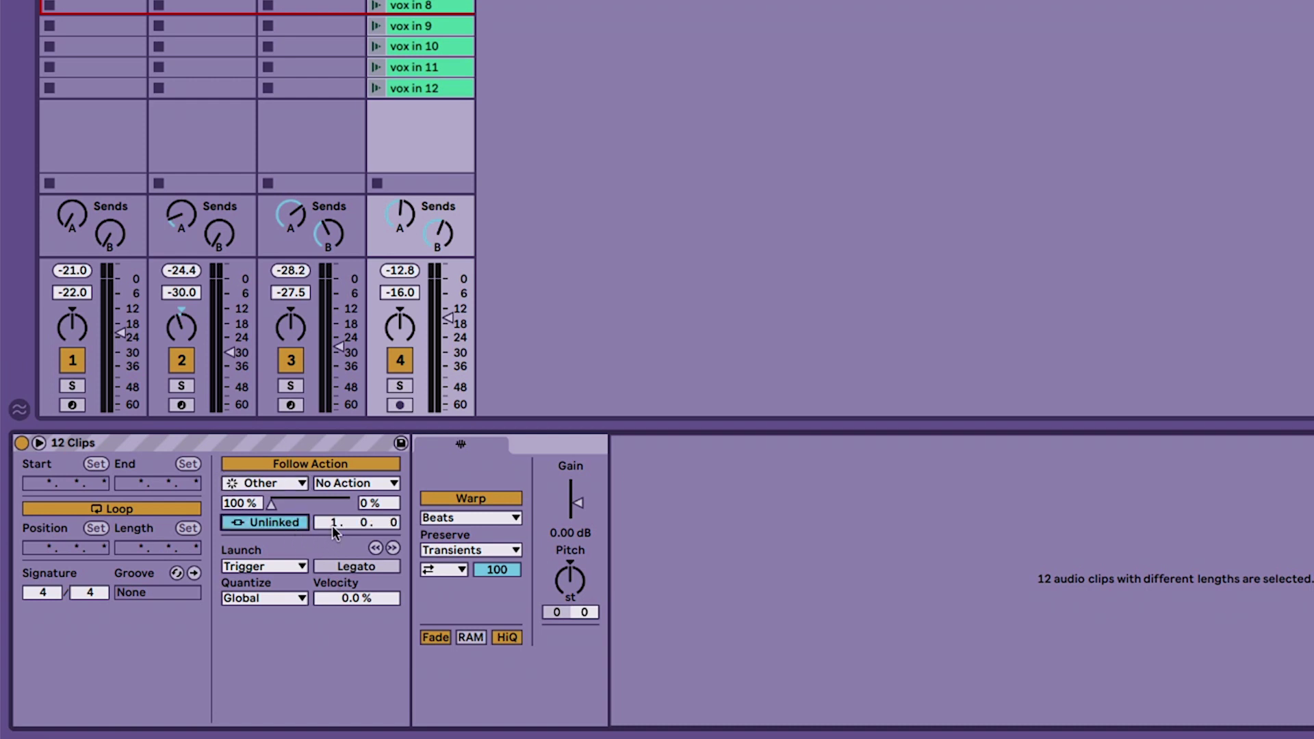
{"action": "left_click", "coordinate": [268, 521]}
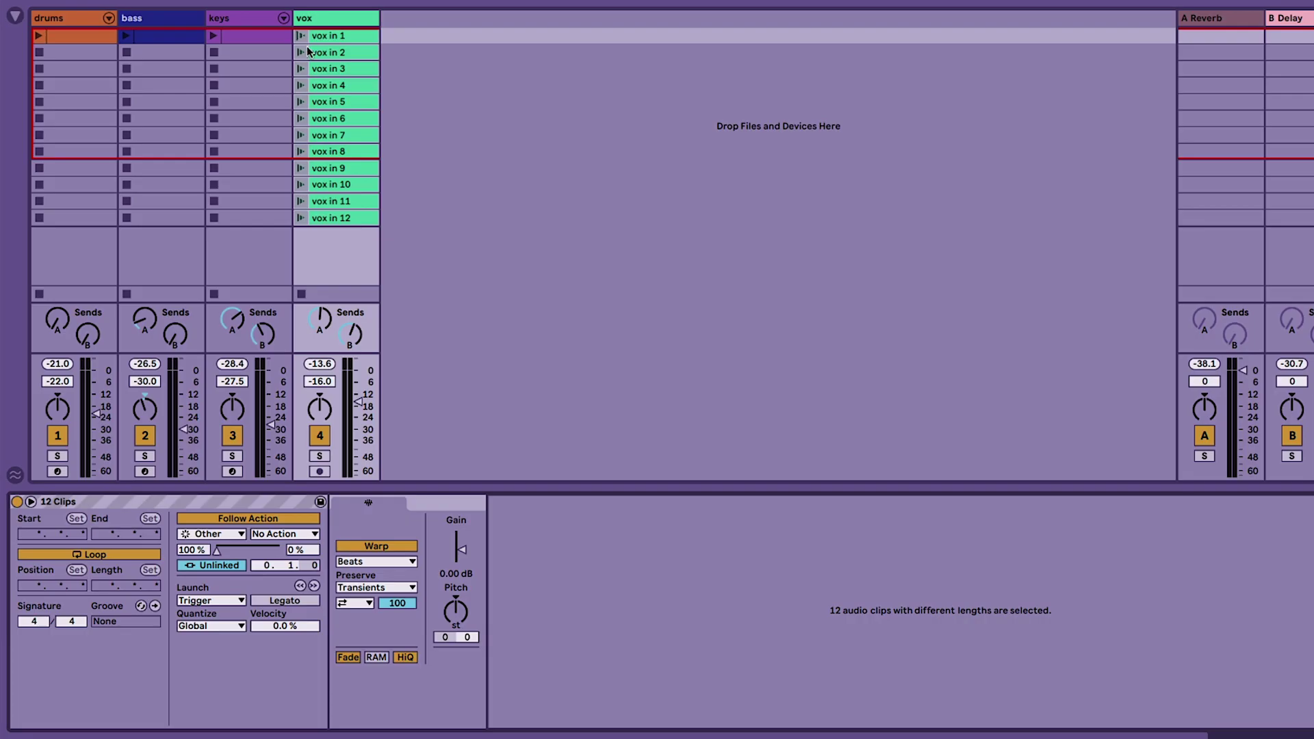
- Launch vox in 3, then Scene 1, so drums, bass, keys and vox play together
{"action": "left_click", "coordinate": [301, 68]}
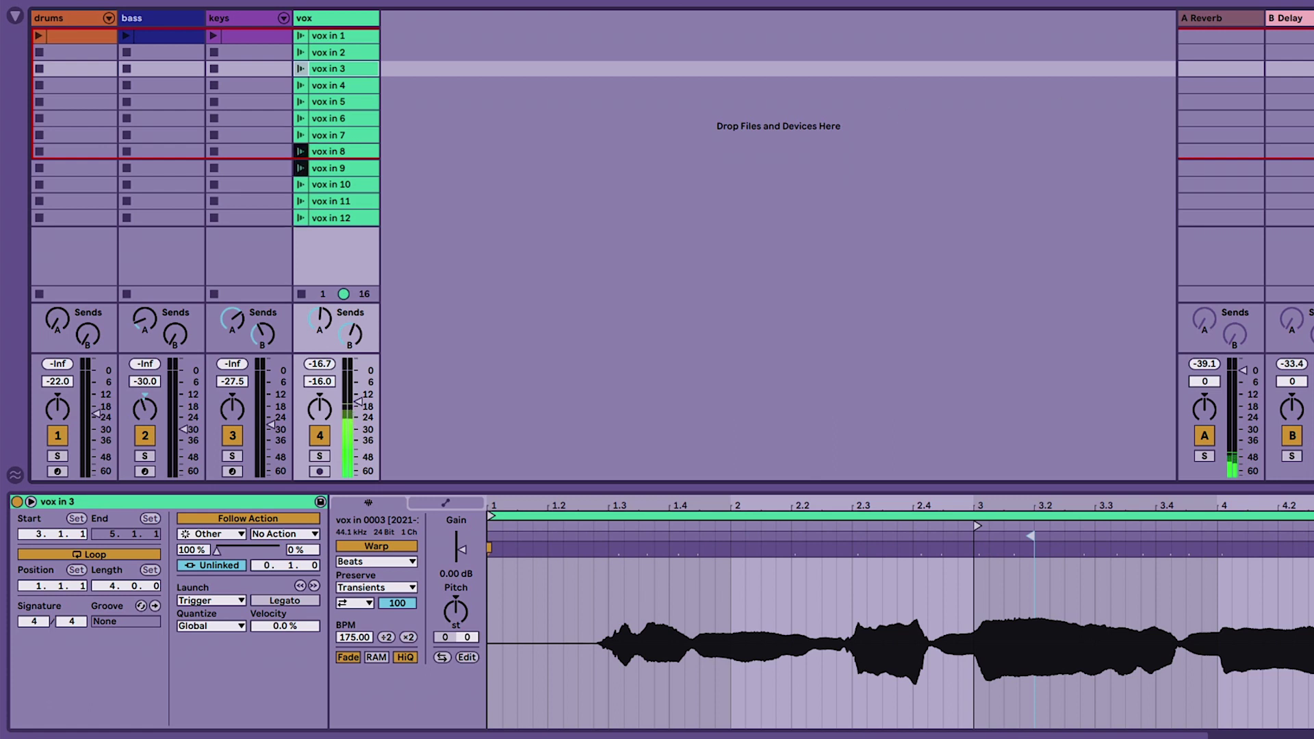
{"action": "left_click", "coordinate": [887, 35]}
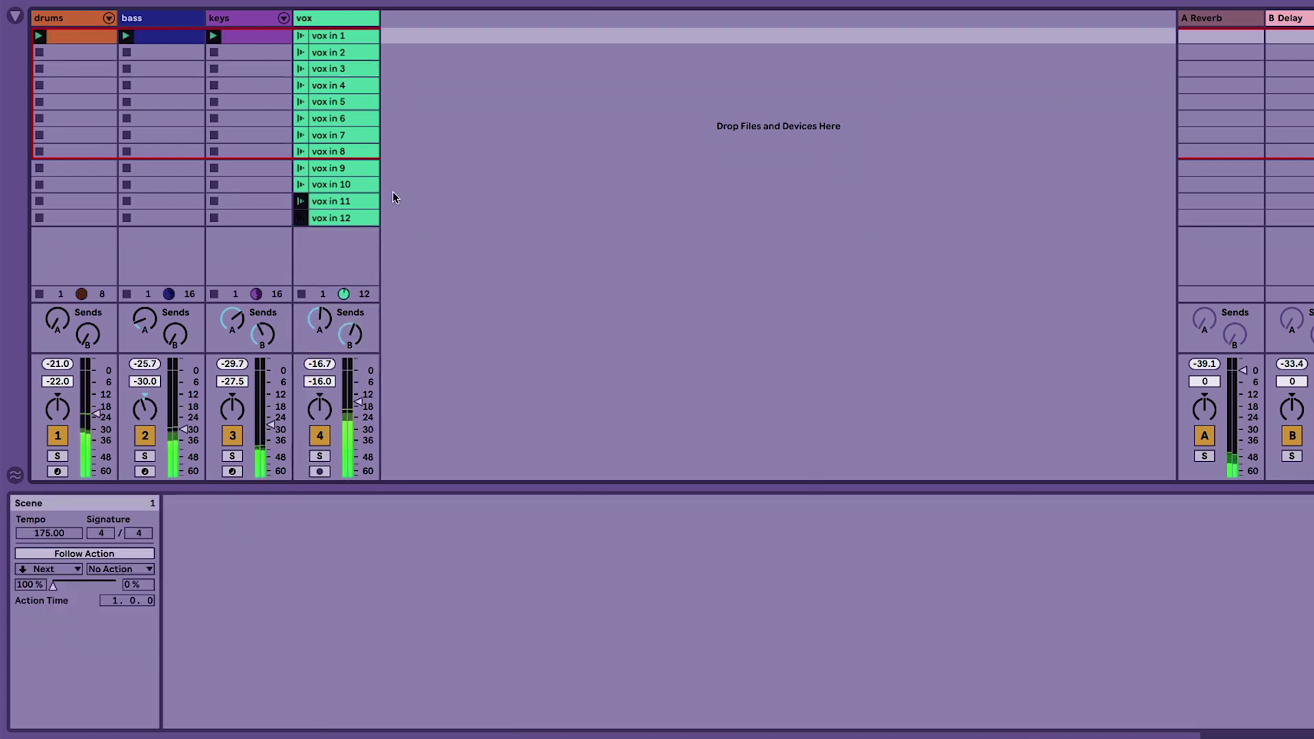
- Copy vox in 5, 4 and 10 into new rows and transpose the five lowest clips -12
{"action": "left_click_drag", "start_coordinate": [349, 102], "coordinate": [340, 235]}
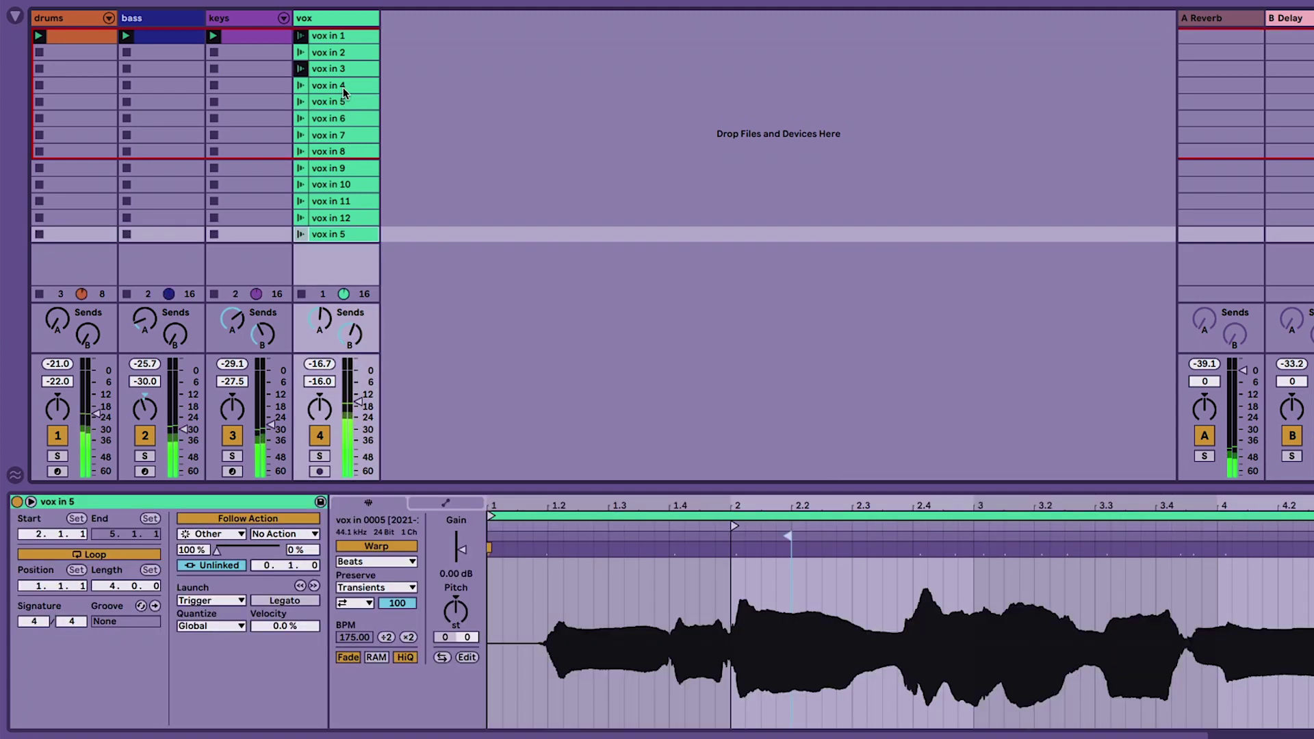
{"action": "left_click_drag", "start_coordinate": [343, 88], "coordinate": [339, 250]}
{"action": "left_click_drag", "start_coordinate": [344, 185], "coordinate": [355, 267]}
{"action": "left_click", "coordinate": [351, 201]}
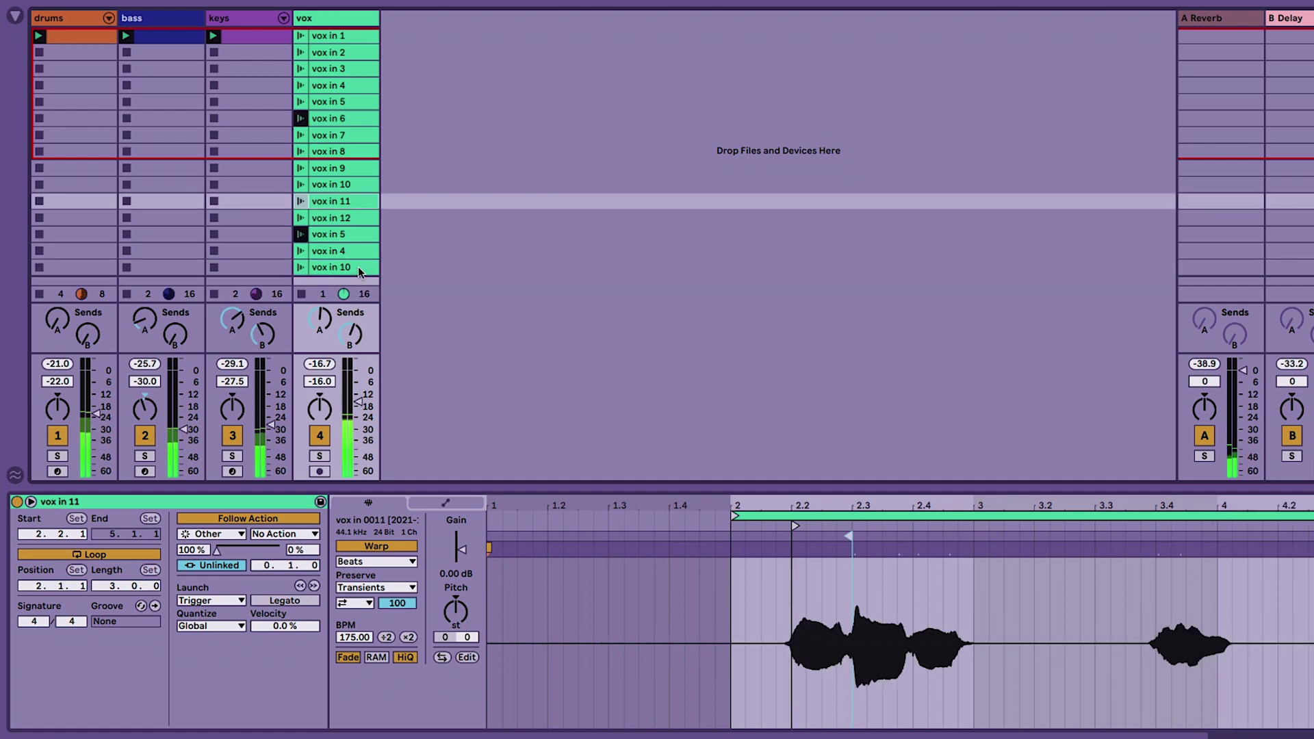
{"action": "left_click", "coordinate": [358, 269], "text": "shift"}
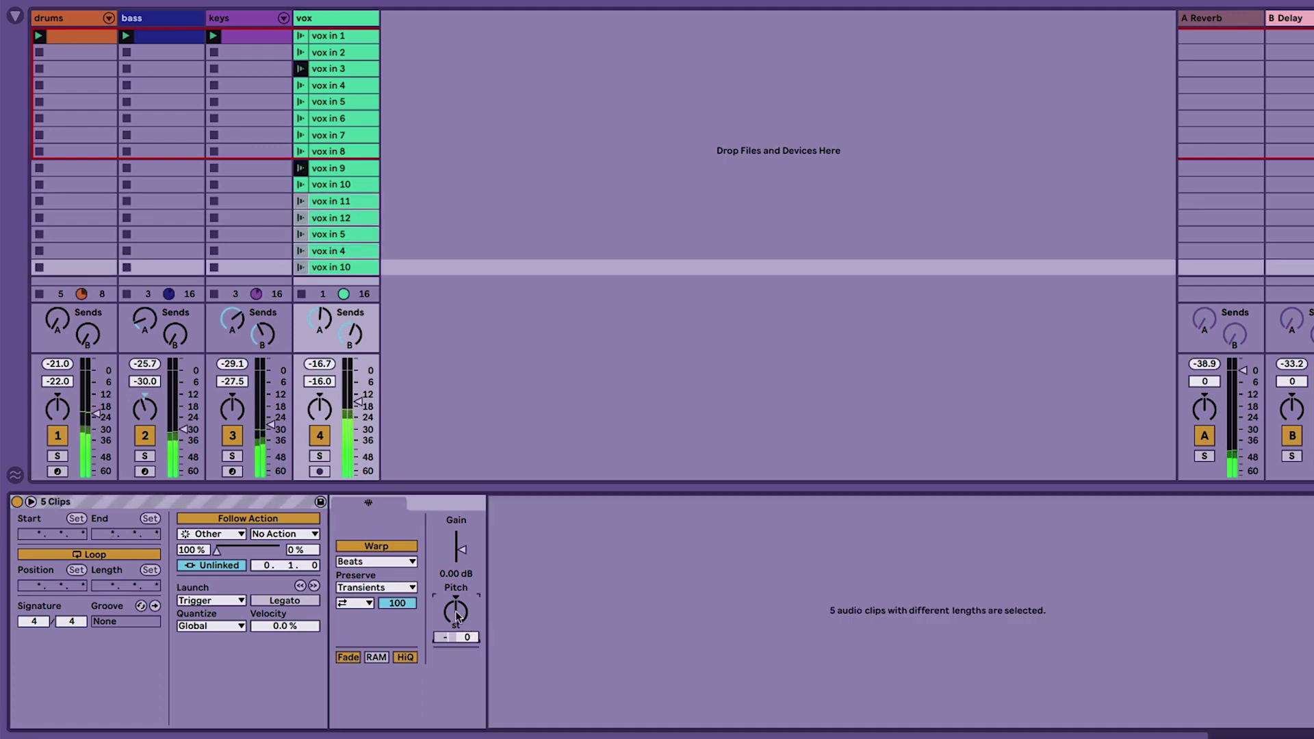
- Set all fifteen vox clips to Legato launch and insert a new audio track
{"action": "left_click", "coordinate": [340, 36]}
{"action": "left_click", "coordinate": [358, 267], "text": "shift"}
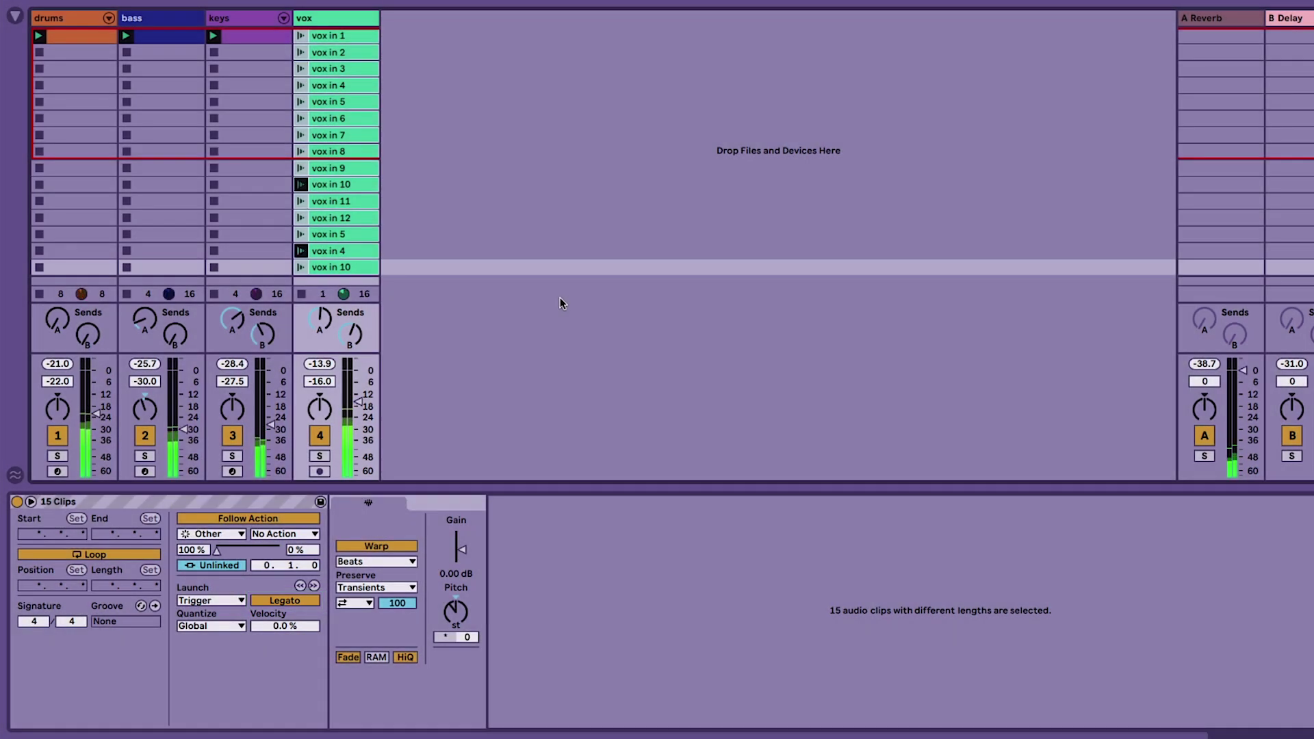
{"action": "right_click", "coordinate": [407, 26]}
{"action": "left_click", "coordinate": [441, 37]}
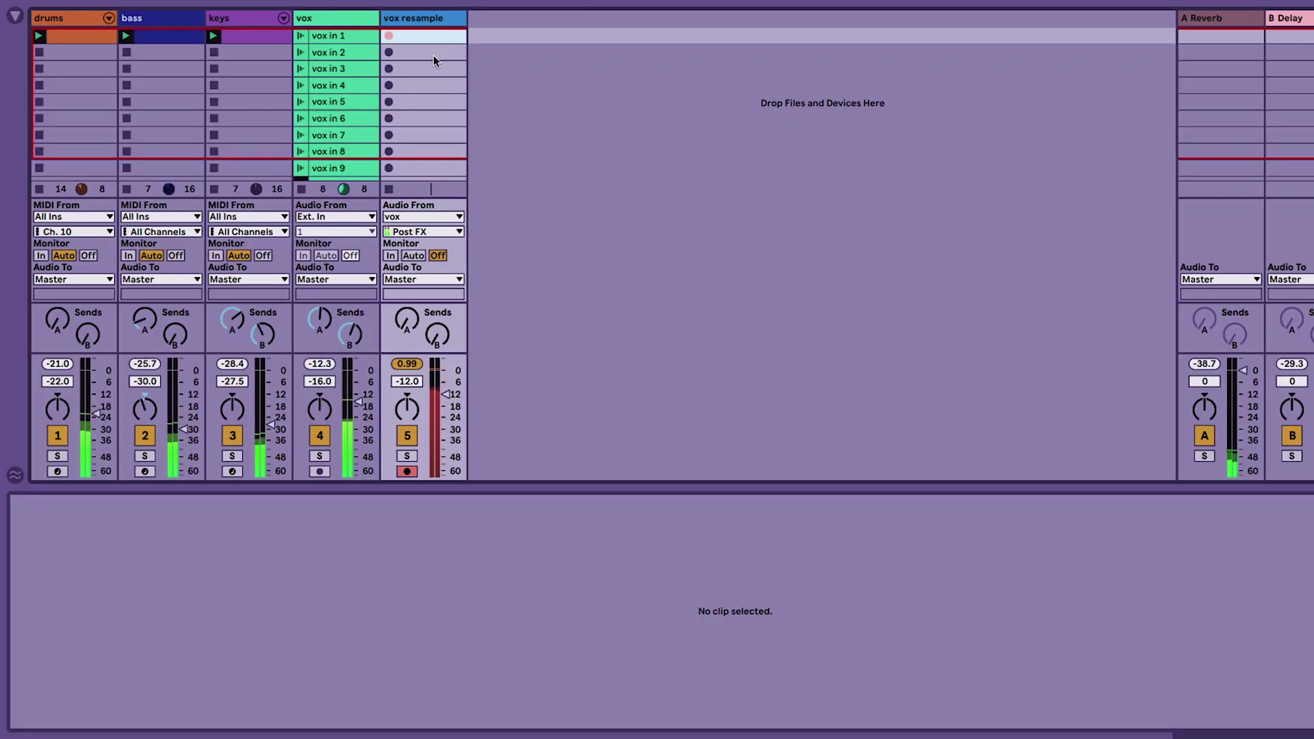
- Record the vox Post FX output into clip vox resample 1 on the armed vox resample track
{"action": "left_click", "coordinate": [391, 36]}
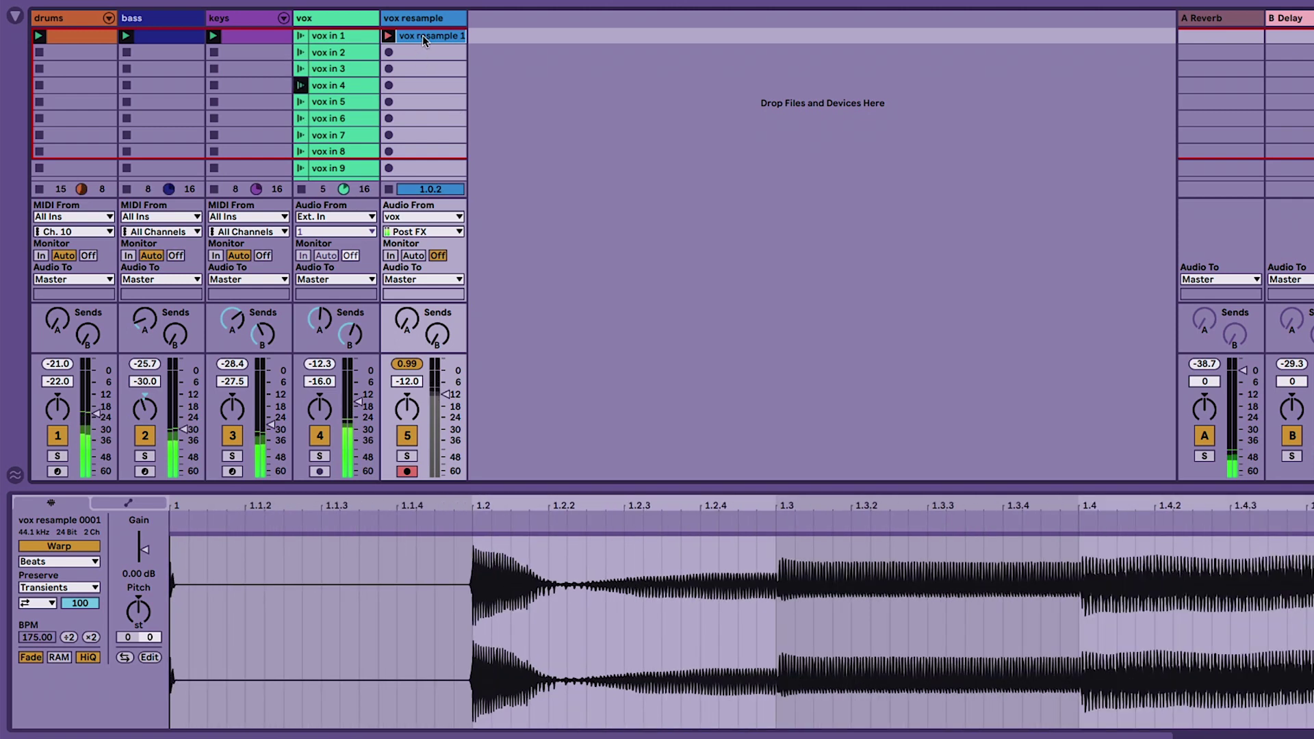